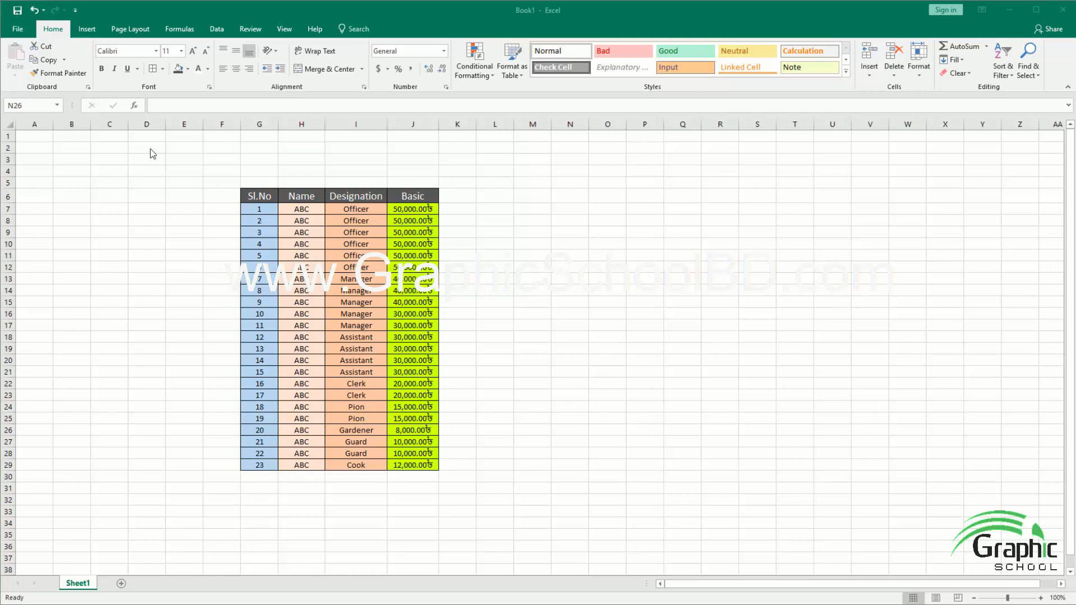
pyautogui.click(252, 194)
pyautogui.moveTo(251, 193); pyautogui.dragTo(413, 469)
pyautogui.click(381, 395)
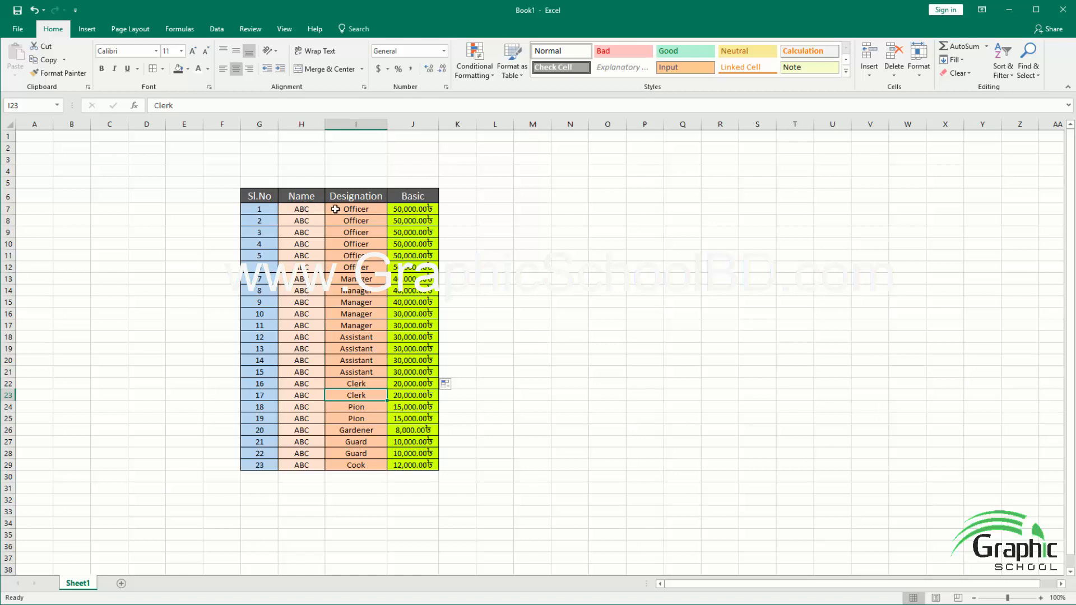
pyautogui.click(365, 216)
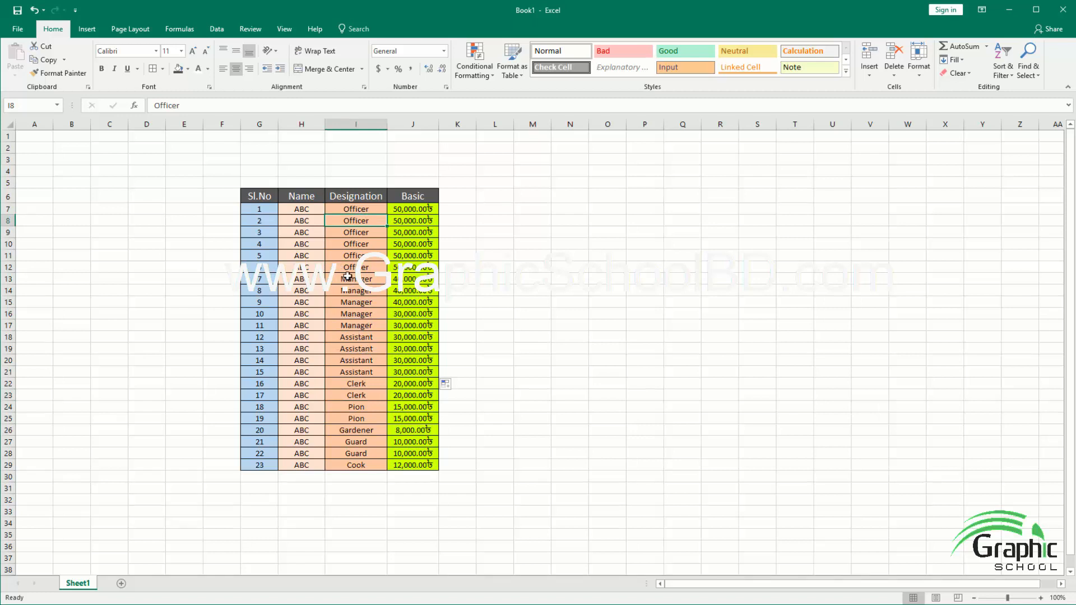
pyautogui.click(363, 209)
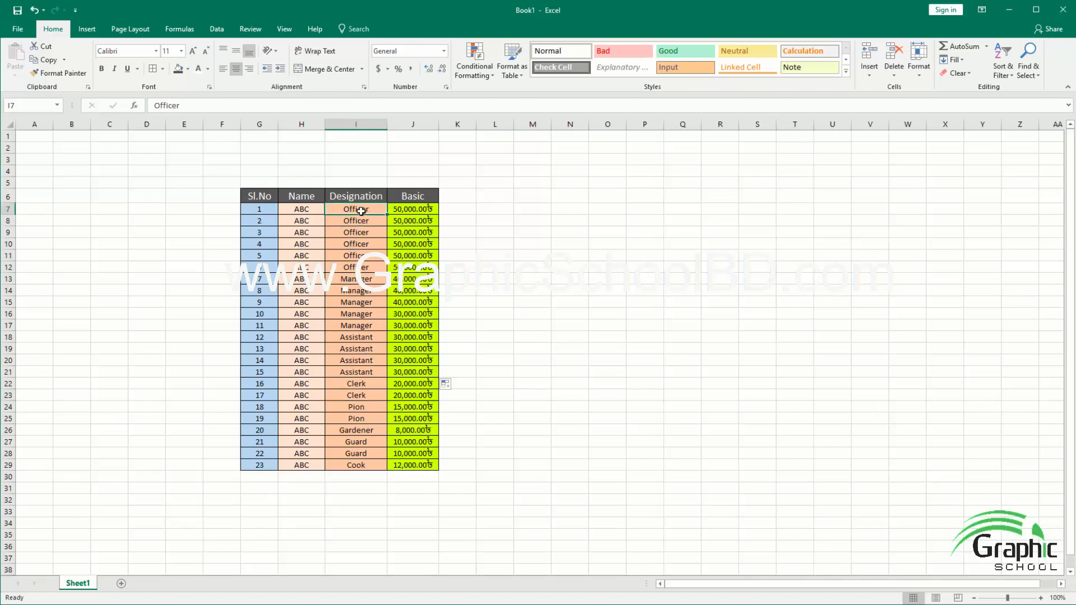
pyautogui.moveTo(360, 211); pyautogui.dragTo(351, 273)
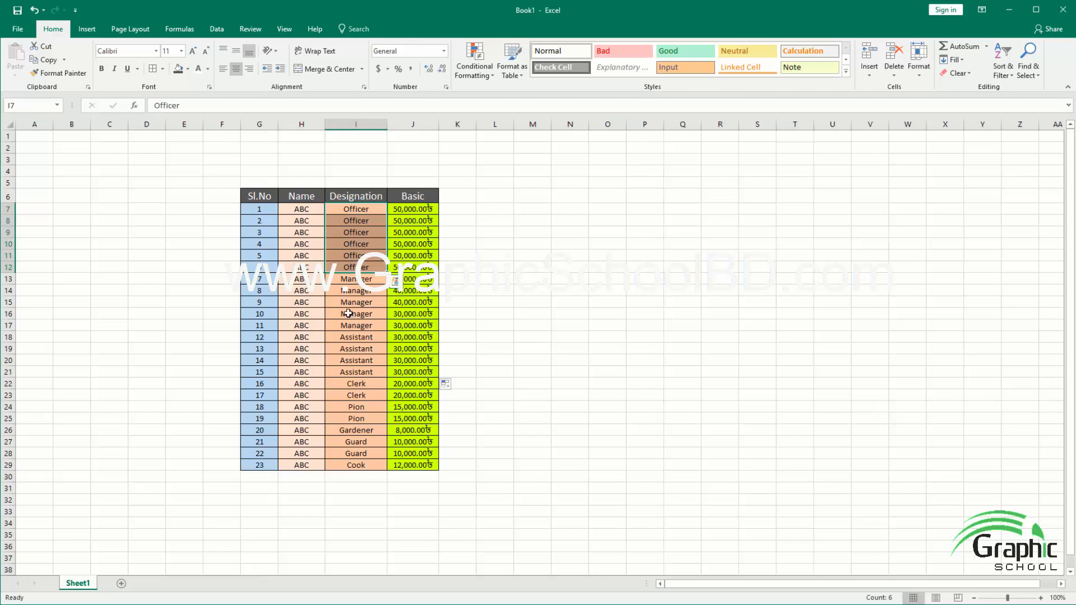
pyautogui.click(314, 344)
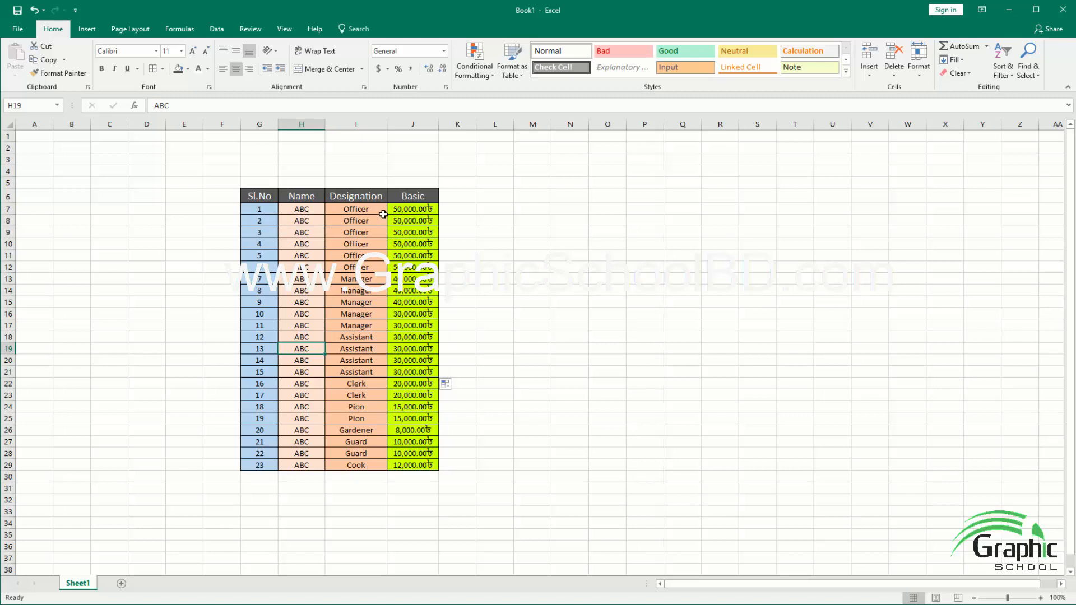
# Step: Select the whole staff table G6:J29, including its header row, and turn on filtering for it
pyautogui.click(253, 195)
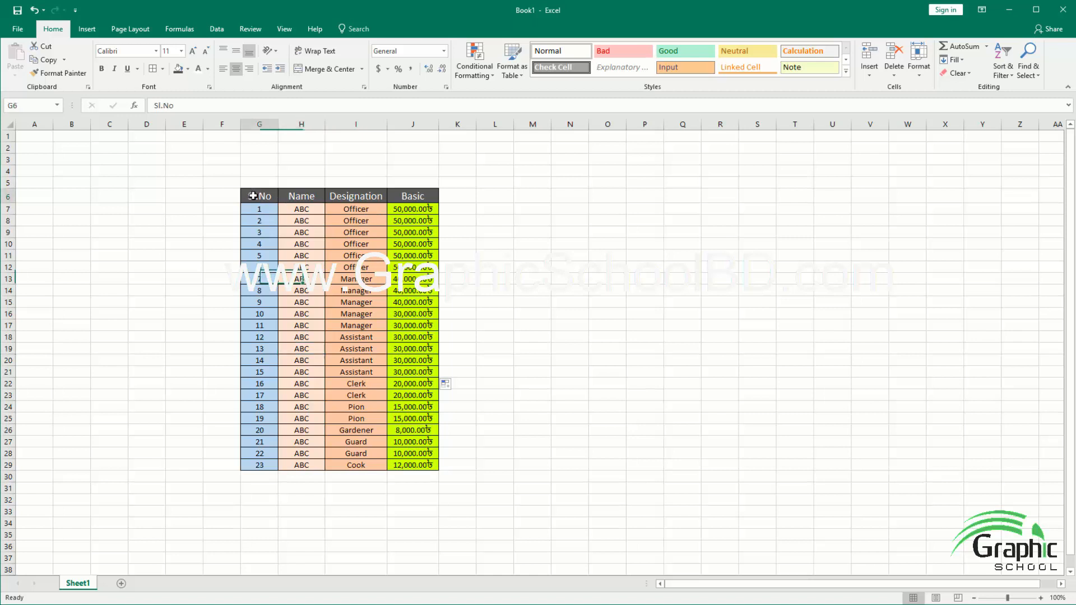
pyautogui.moveTo(252, 196); pyautogui.dragTo(425, 466)
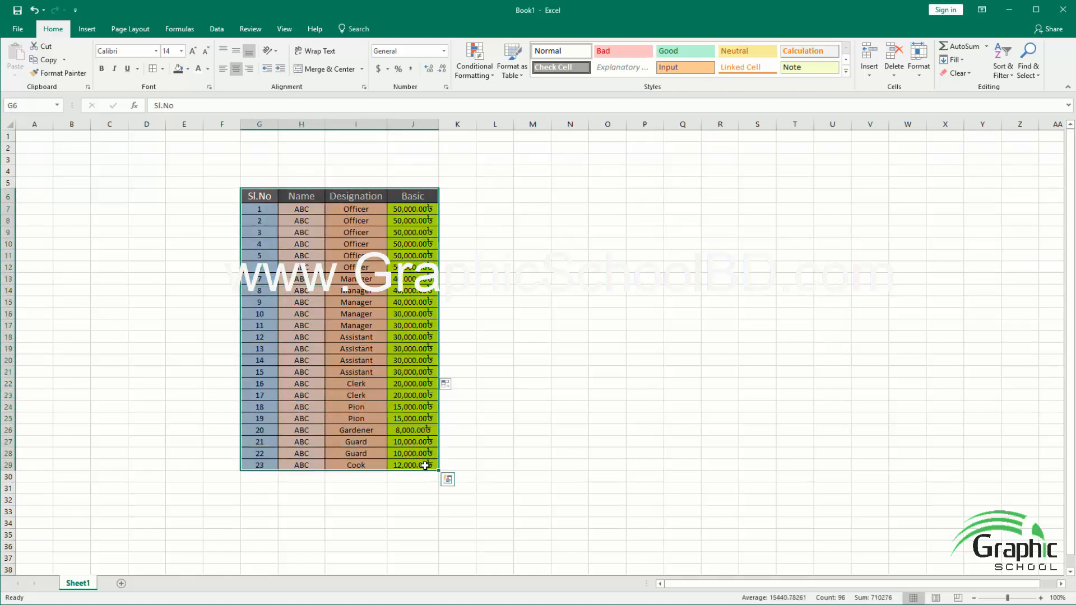
pyautogui.click(1008, 78)
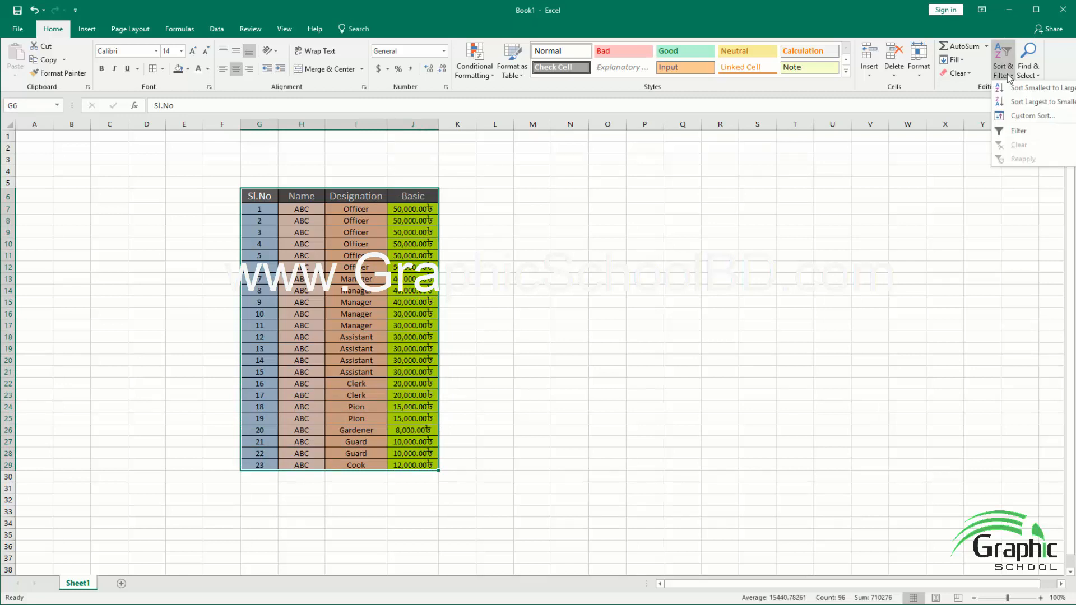
pyautogui.click(1015, 132)
pyautogui.moveTo(515, 227); pyautogui.dragTo(482, 269)
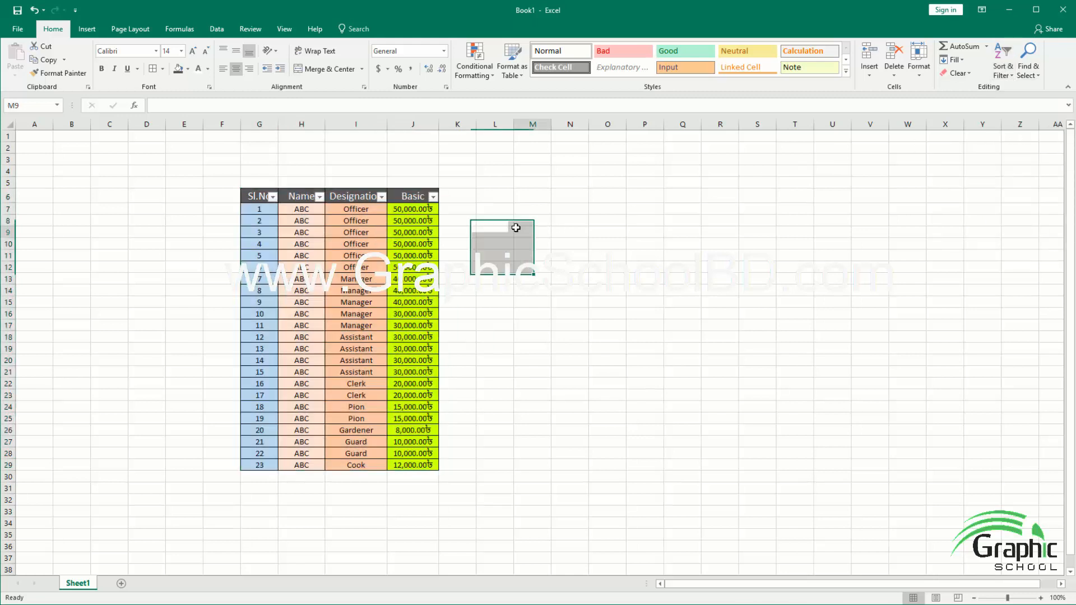
pyautogui.click(516, 228)
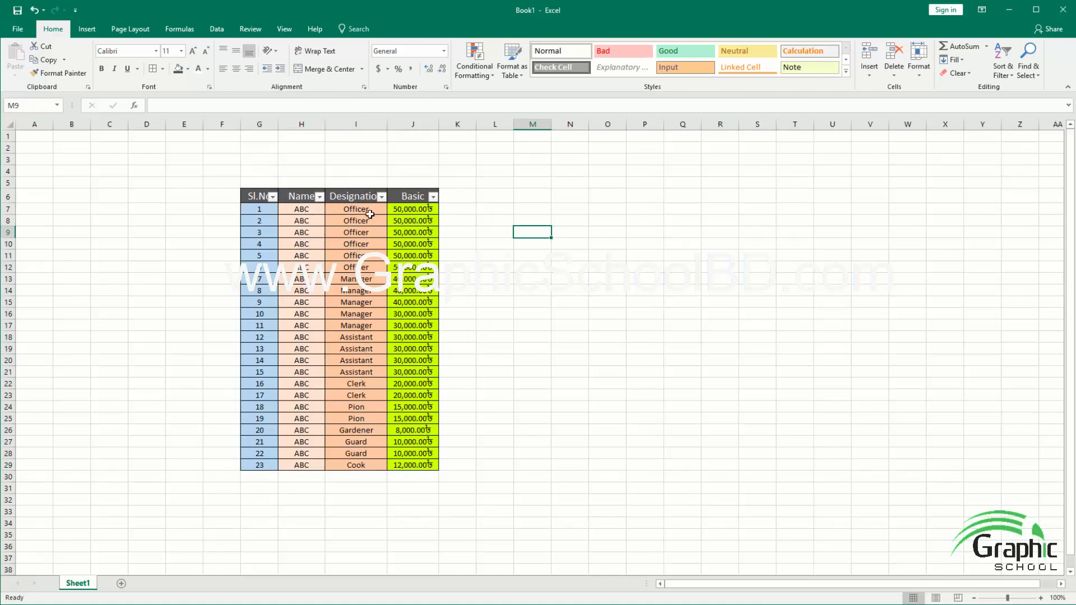
# Step: Filter the Designation column to show only the Officer rows
pyautogui.click(381, 197)
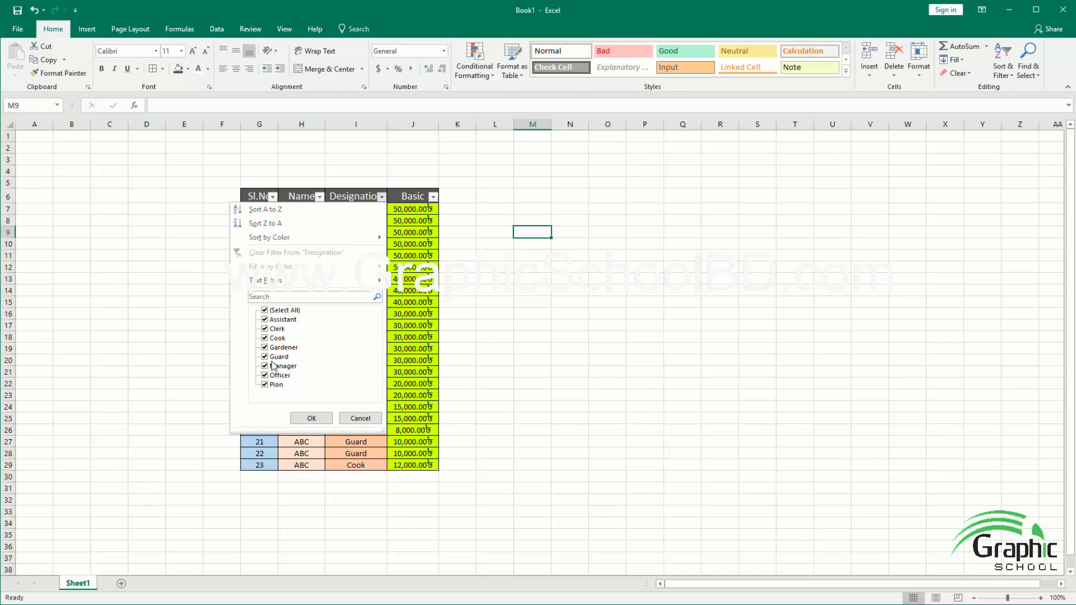
pyautogui.click(265, 310)
pyautogui.click(265, 375)
pyautogui.click(307, 417)
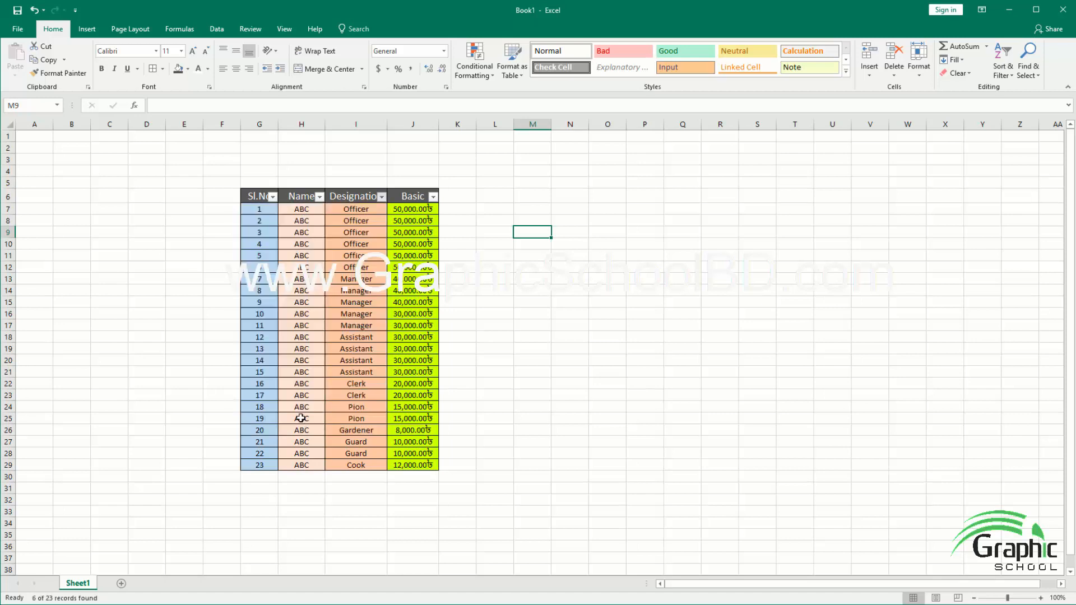
pyautogui.click(340, 344)
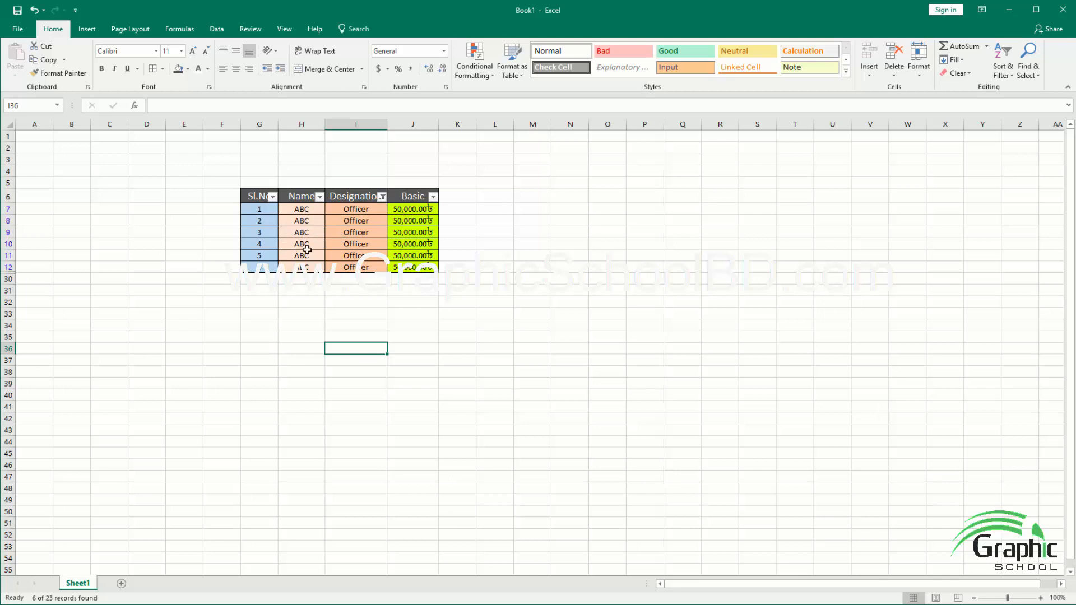
# Step: Change the Designation filter to show only Manager rows instead of Officer rows
pyautogui.click(382, 199)
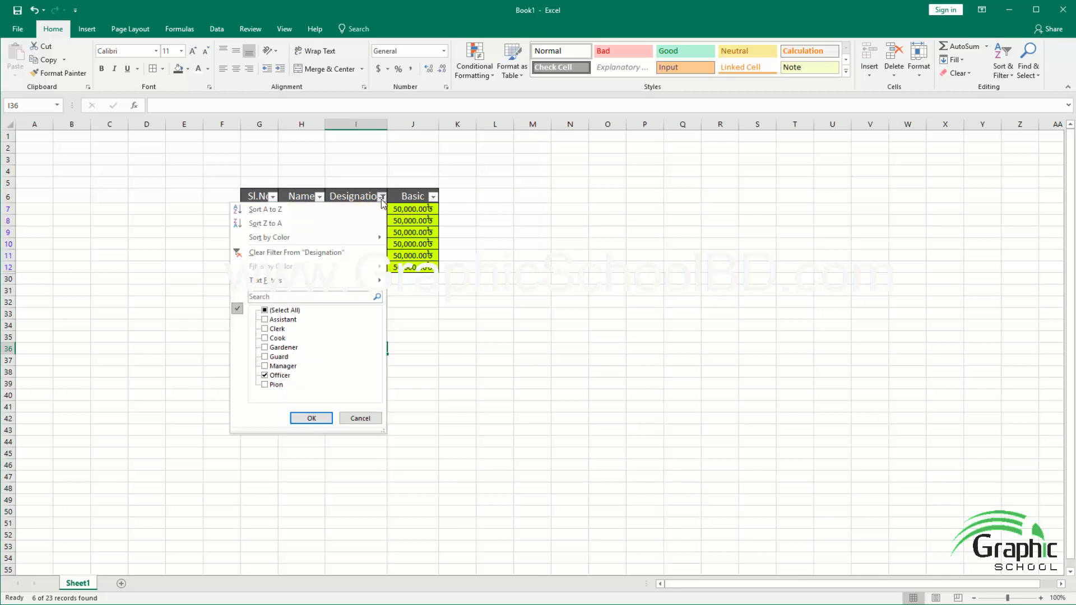
pyautogui.click(266, 376)
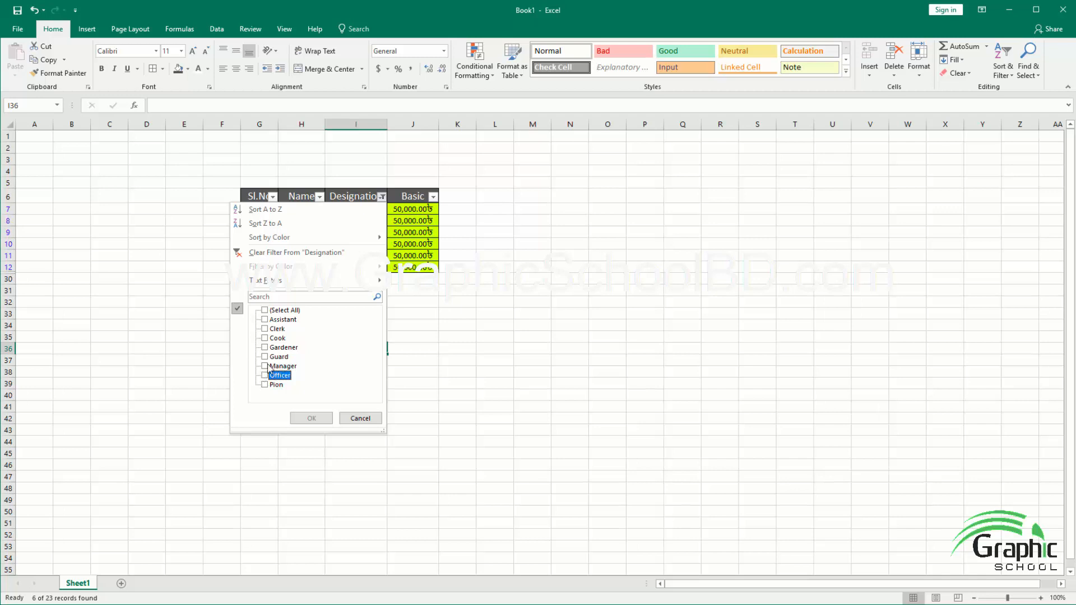
pyautogui.click(266, 366)
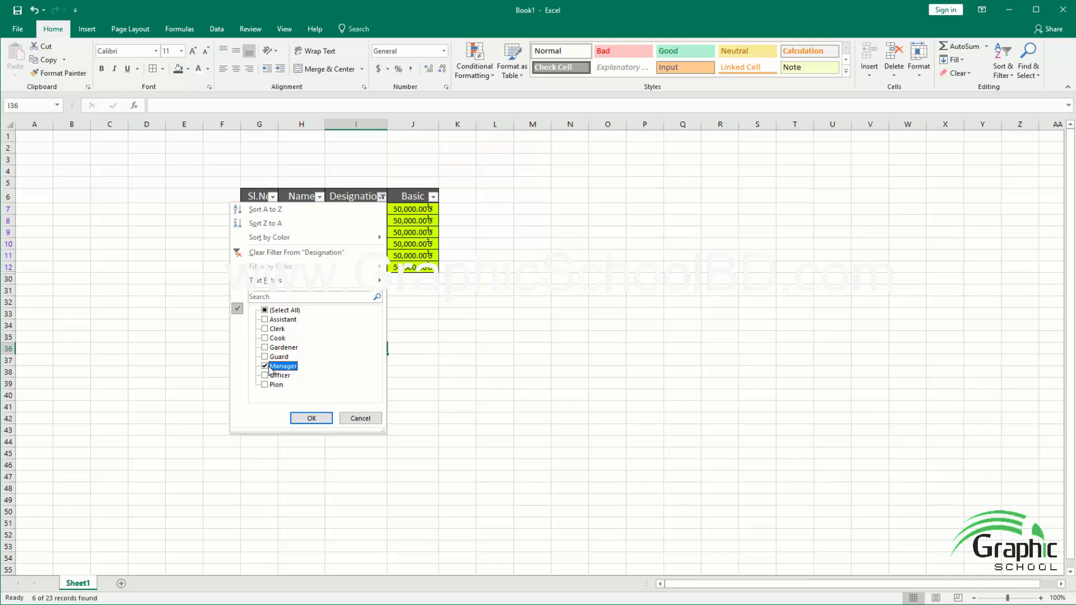
pyautogui.click(302, 419)
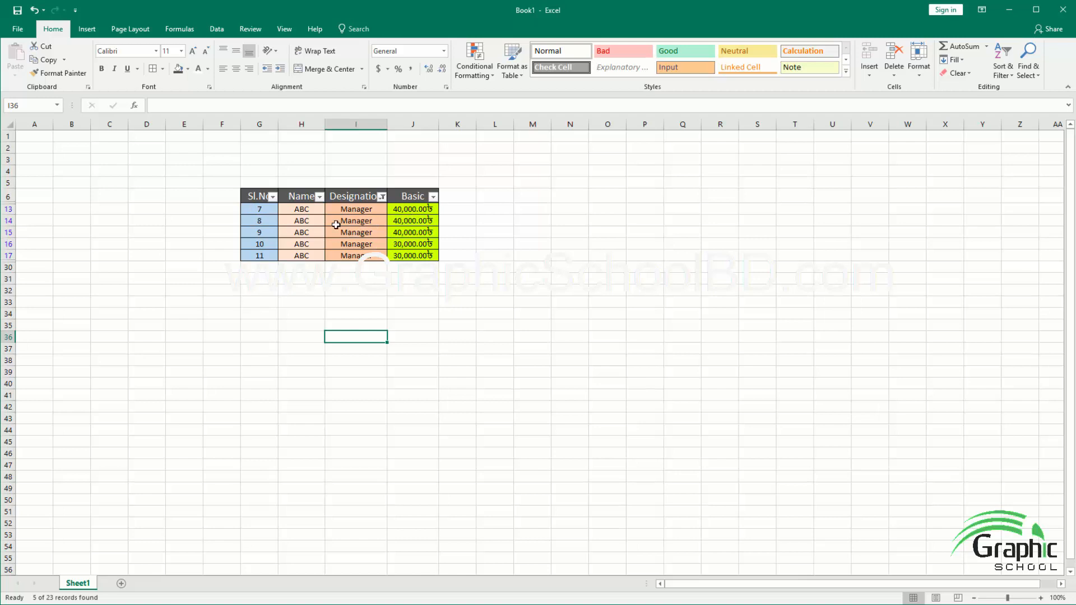
# Step: Change the Designation filter to show only Gardener, excluding Manager
pyautogui.click(381, 197)
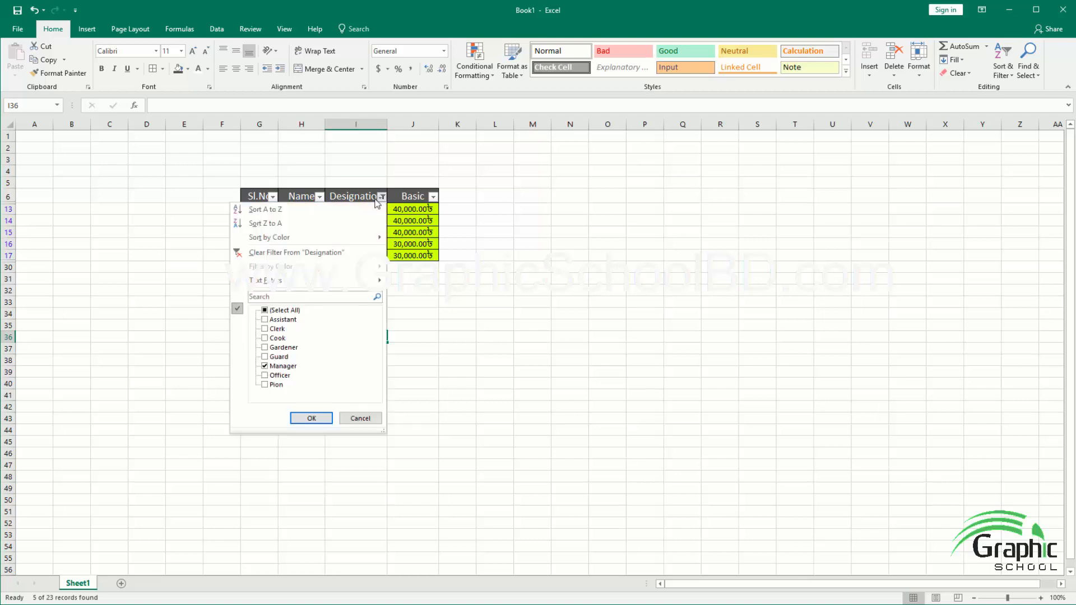
pyautogui.click(270, 349)
pyautogui.click(265, 368)
pyautogui.click(310, 418)
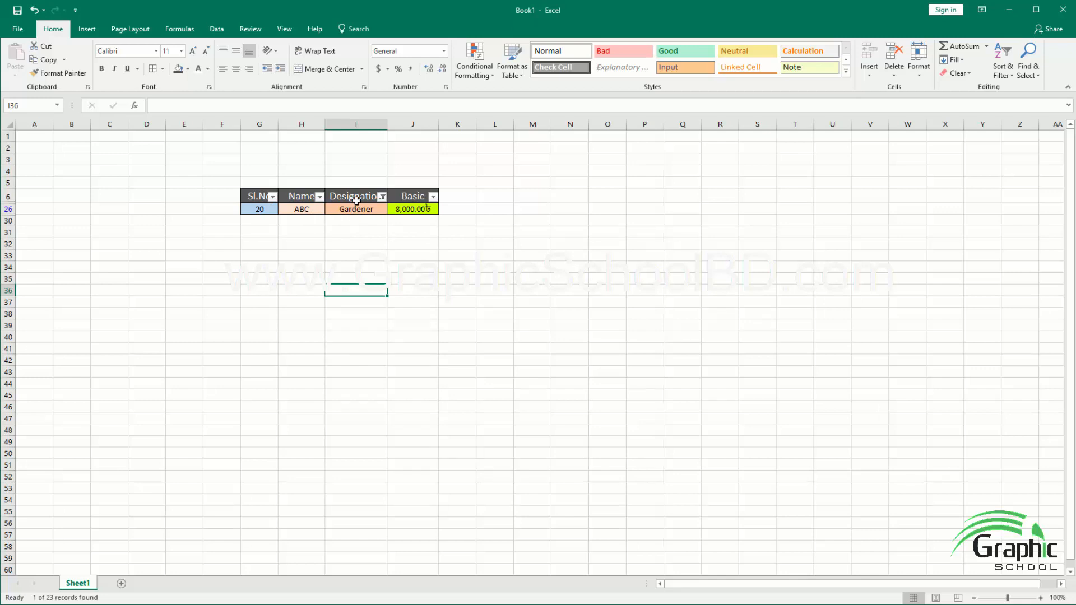
# Step: Change the Designation filter to show Officer, Manager and Clerk together, leaving Gardener out
pyautogui.click(381, 197)
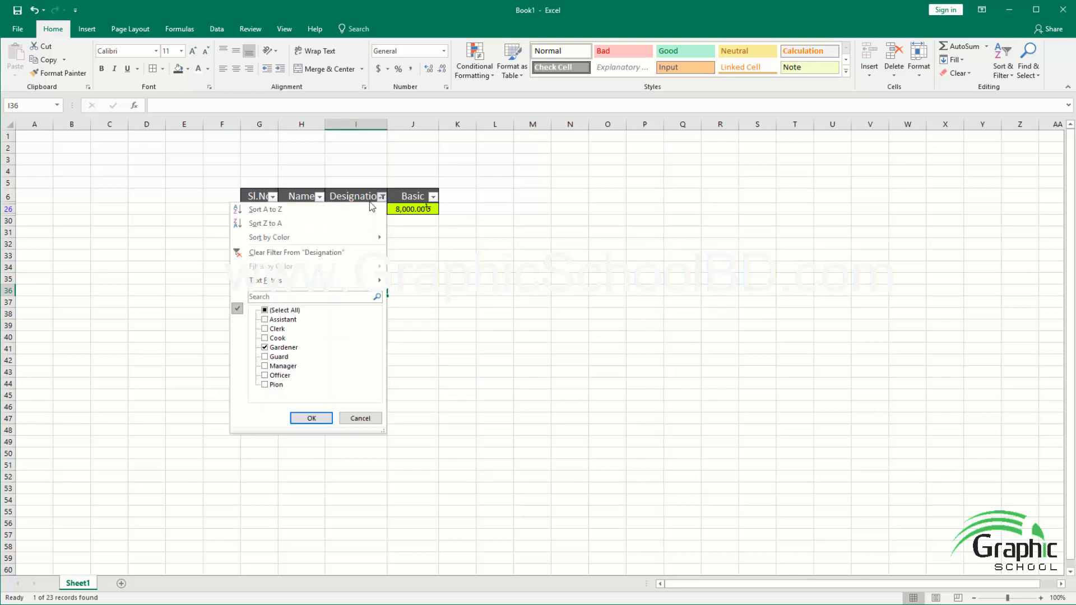
pyautogui.click(265, 348)
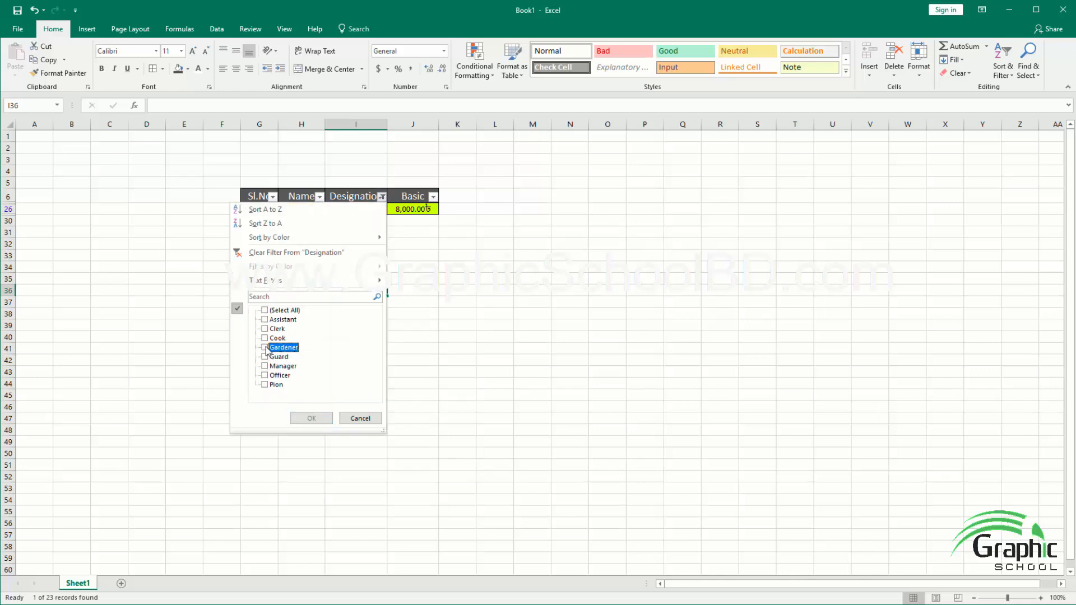
pyautogui.click(265, 376)
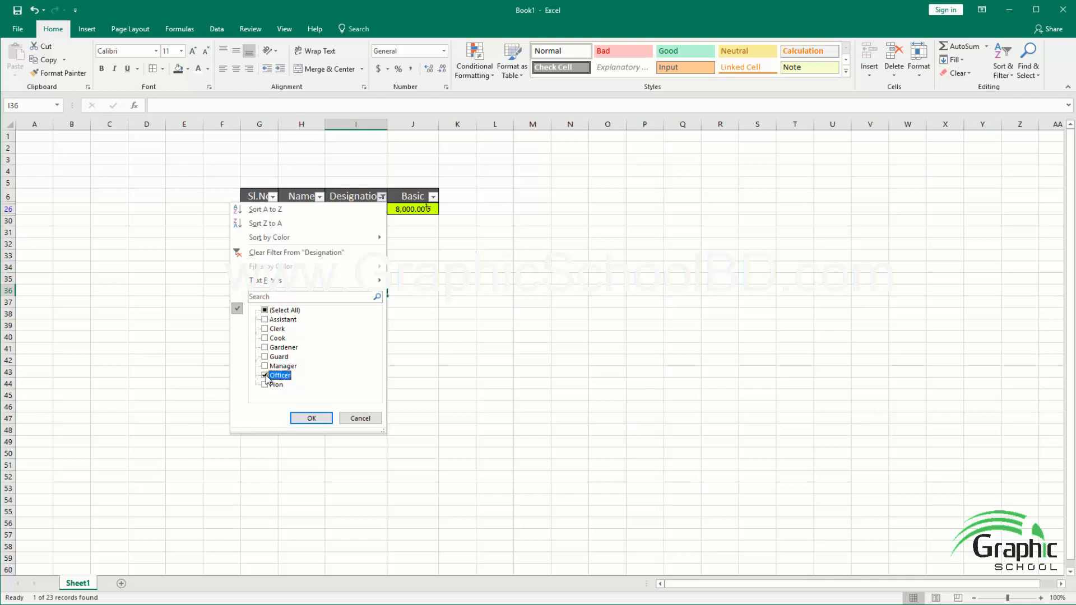
pyautogui.click(265, 367)
pyautogui.click(267, 331)
pyautogui.click(308, 418)
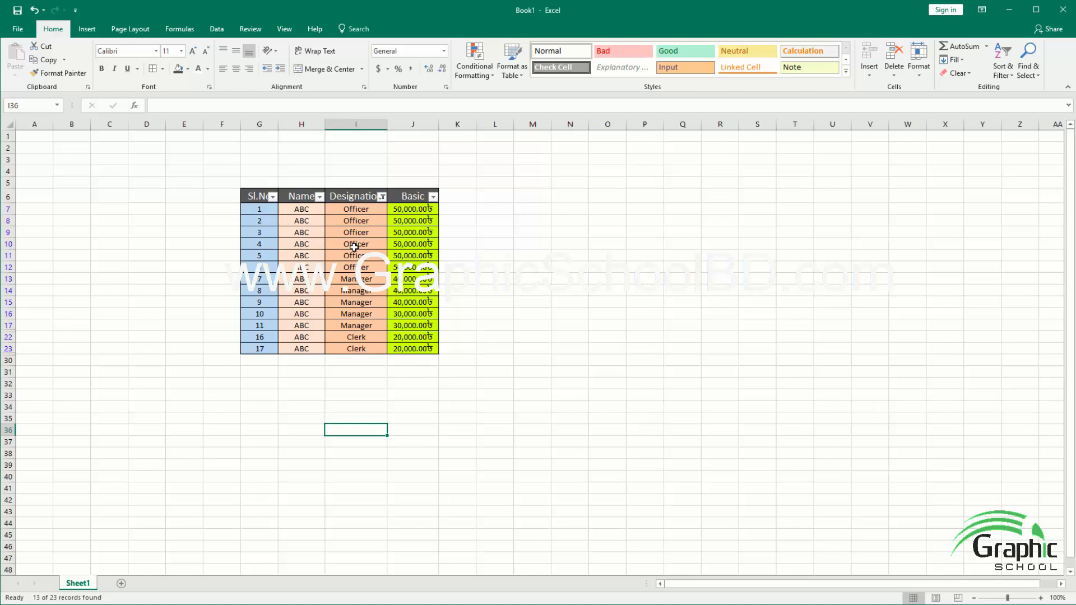
# Step: Reset the Designation filter so that all designations are included
pyautogui.click(382, 196)
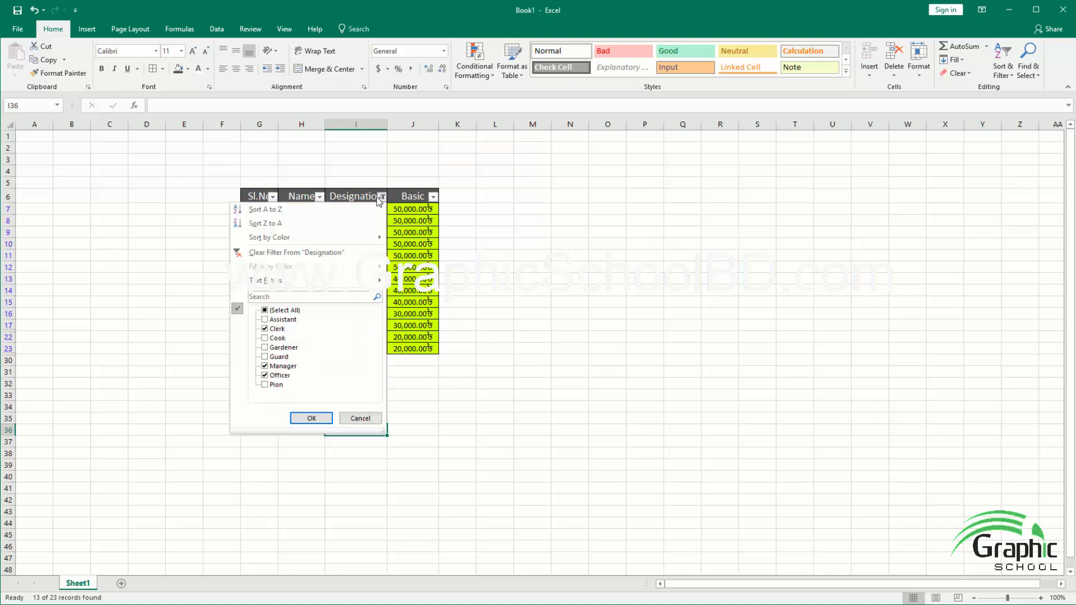
pyautogui.click(270, 311)
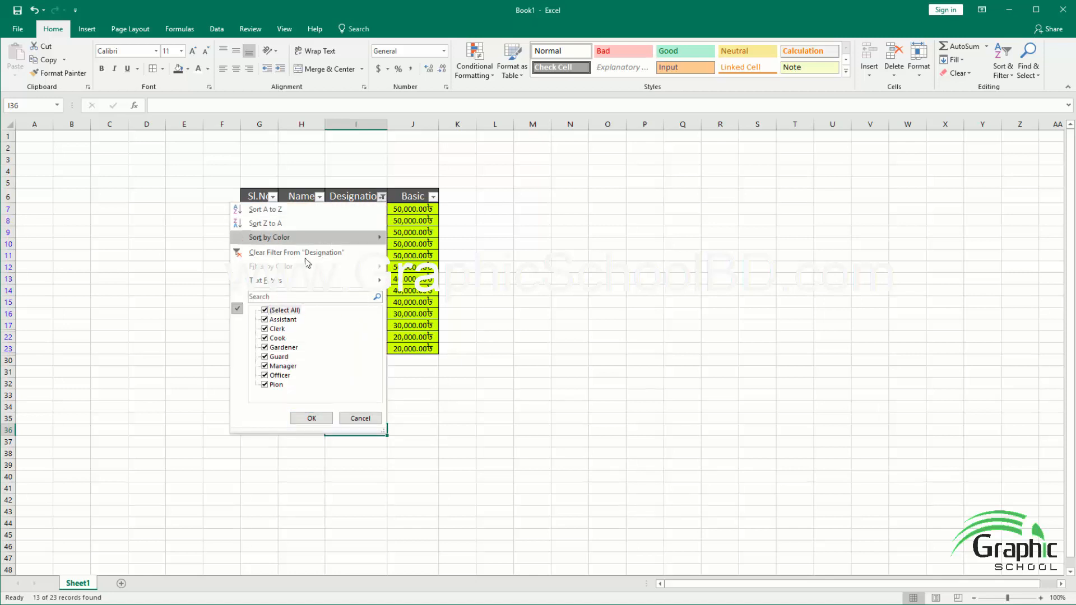
pyautogui.click(311, 418)
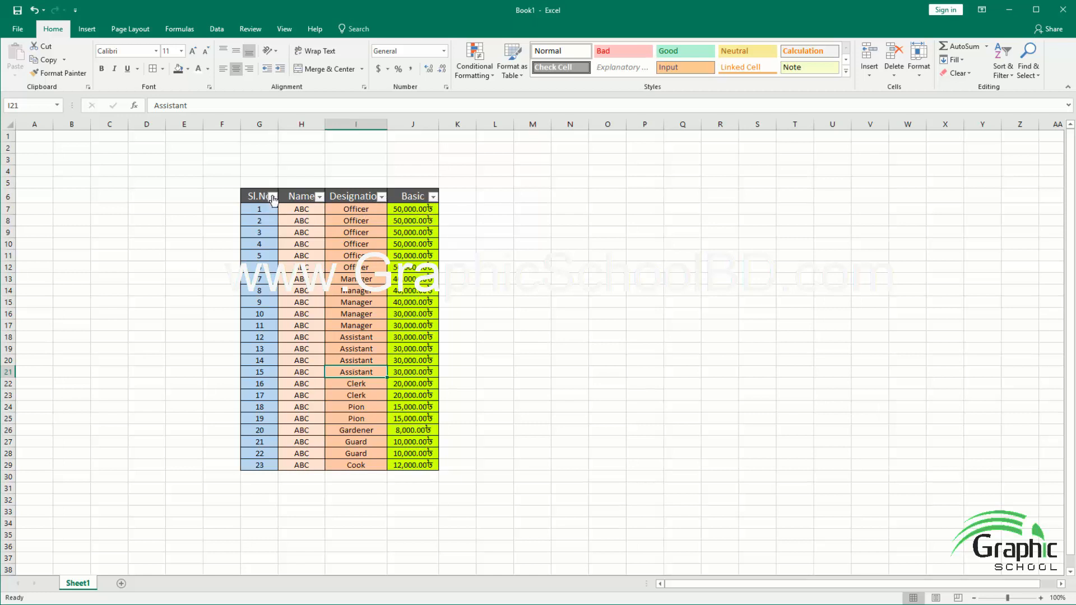
# Step: Filter the Basic column to show only the rows with a basic salary of 20,000.00
pyautogui.click(433, 196)
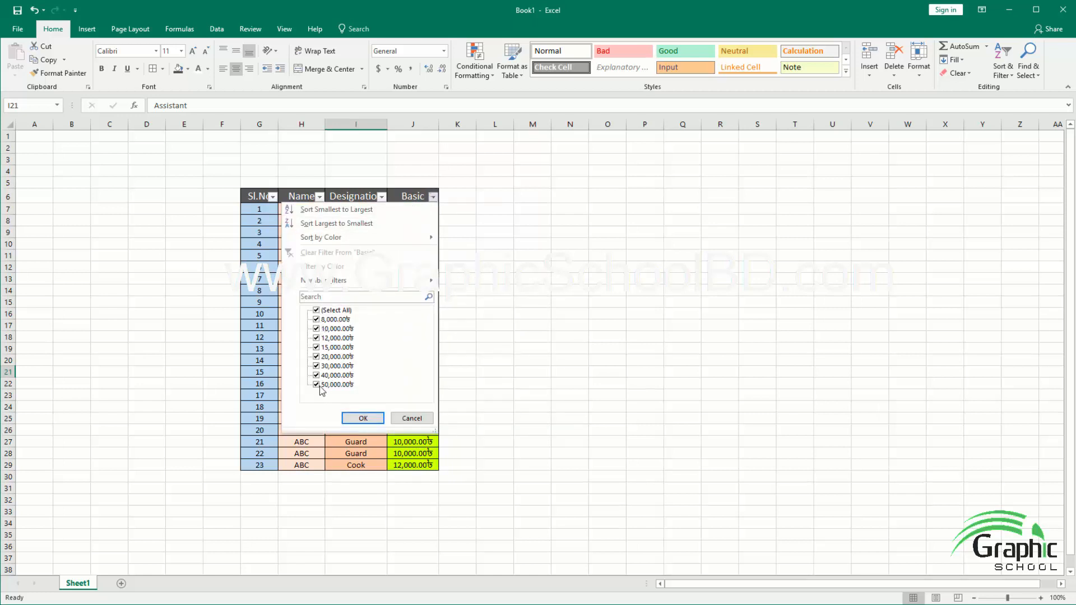
pyautogui.click(316, 310)
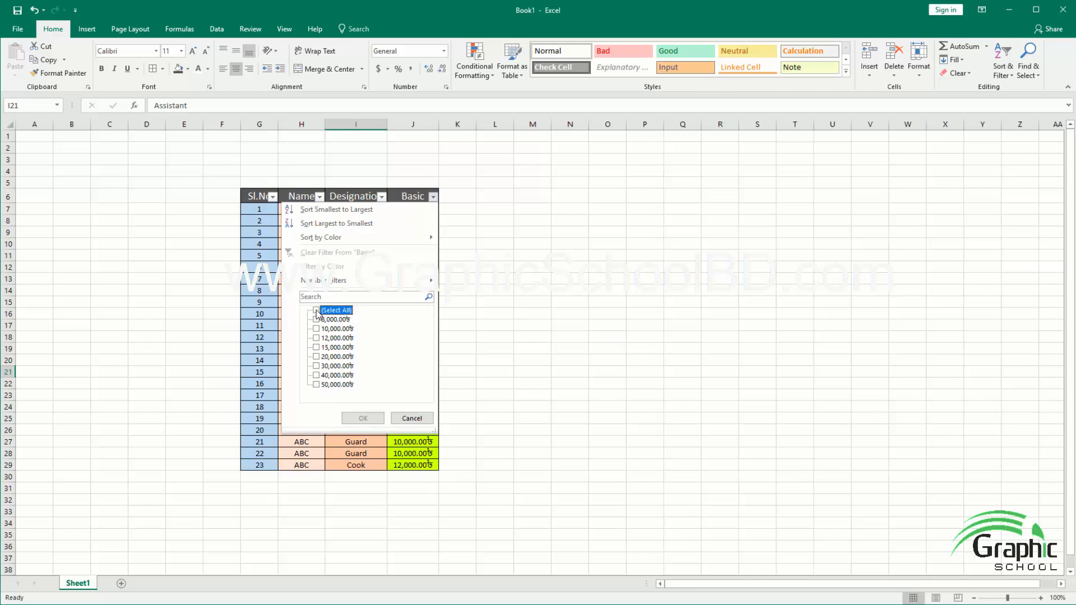
pyautogui.click(316, 357)
pyautogui.click(349, 417)
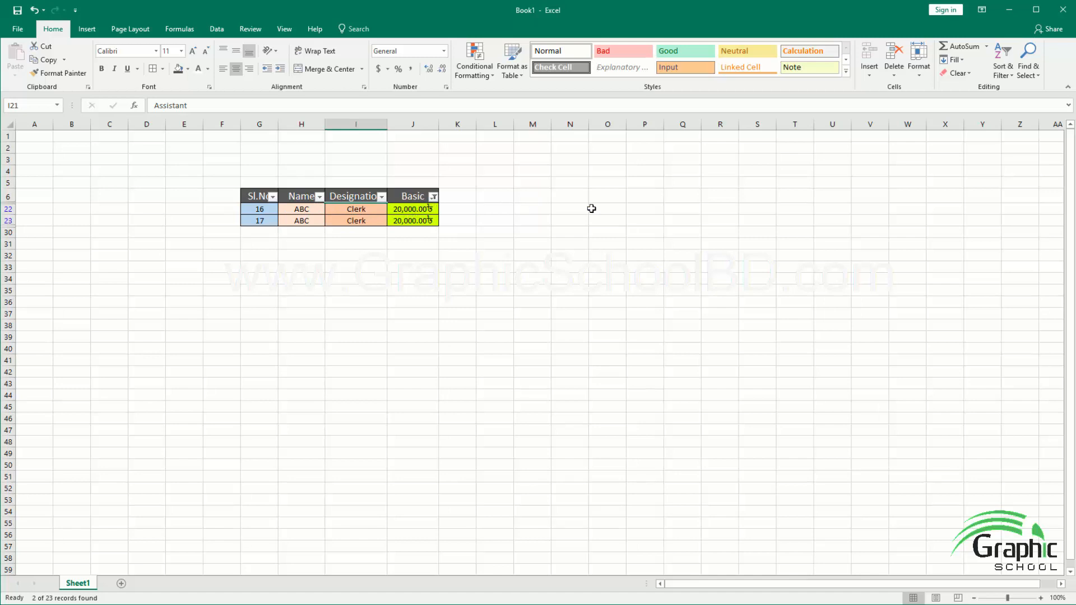
# Step: Reset the Basic column filter so that all salary values are included
pyautogui.click(433, 197)
pyautogui.click(316, 310)
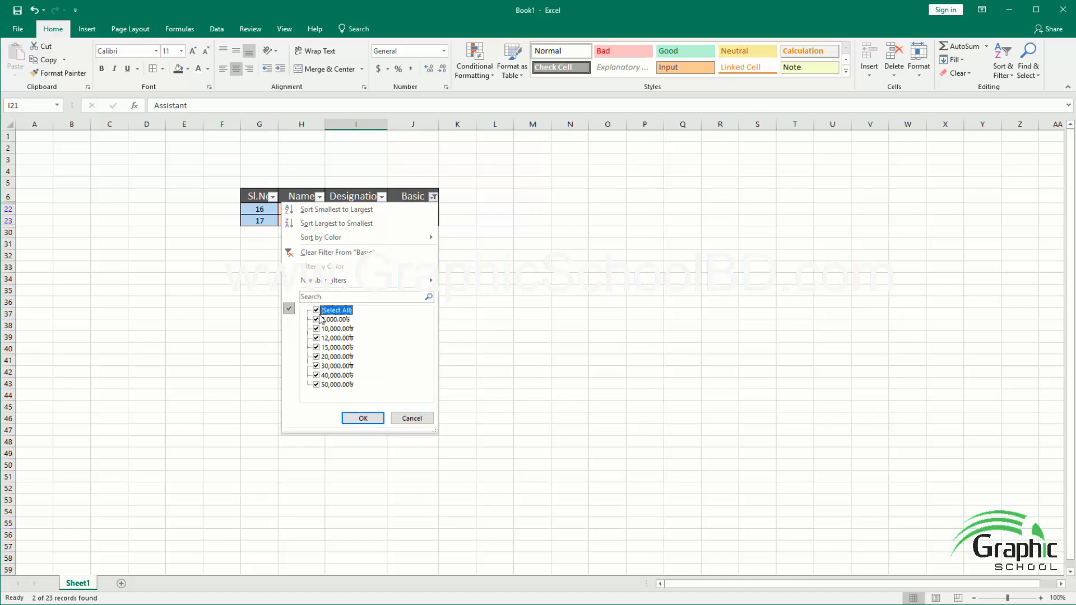
pyautogui.click(352, 418)
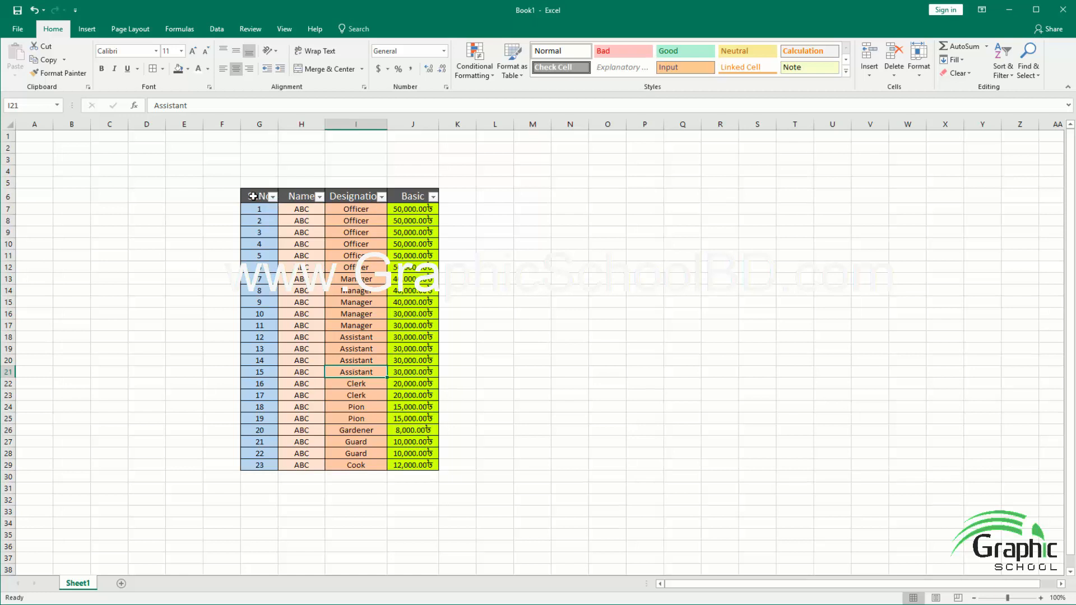
# Step: Select the whole table G6:J29 and turn off filtering to remove the filter controls from its headers
pyautogui.moveTo(246, 188); pyautogui.dragTo(429, 466)
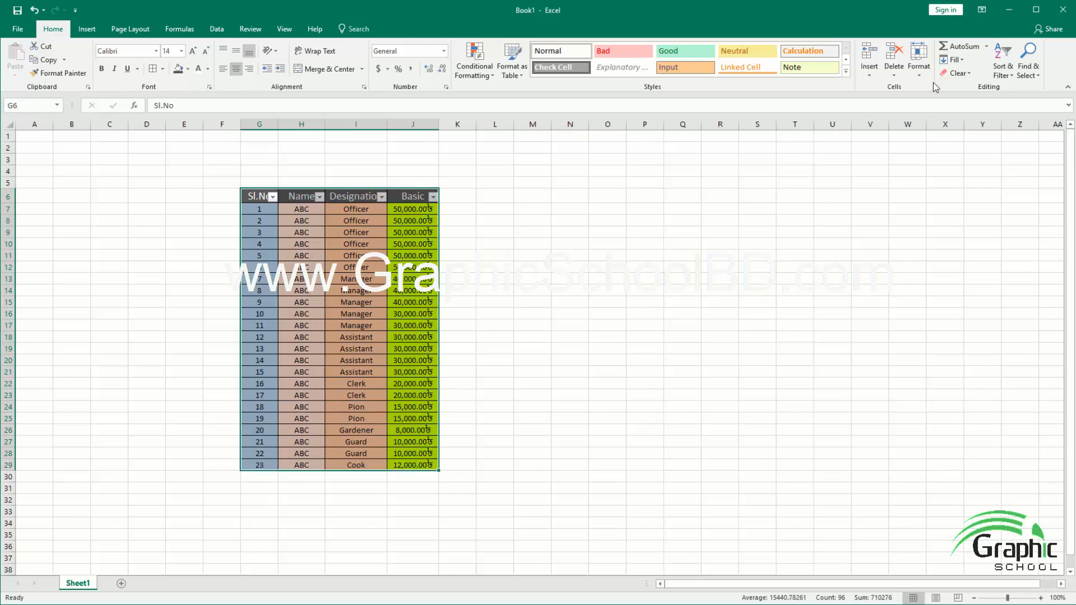
pyautogui.click(1000, 68)
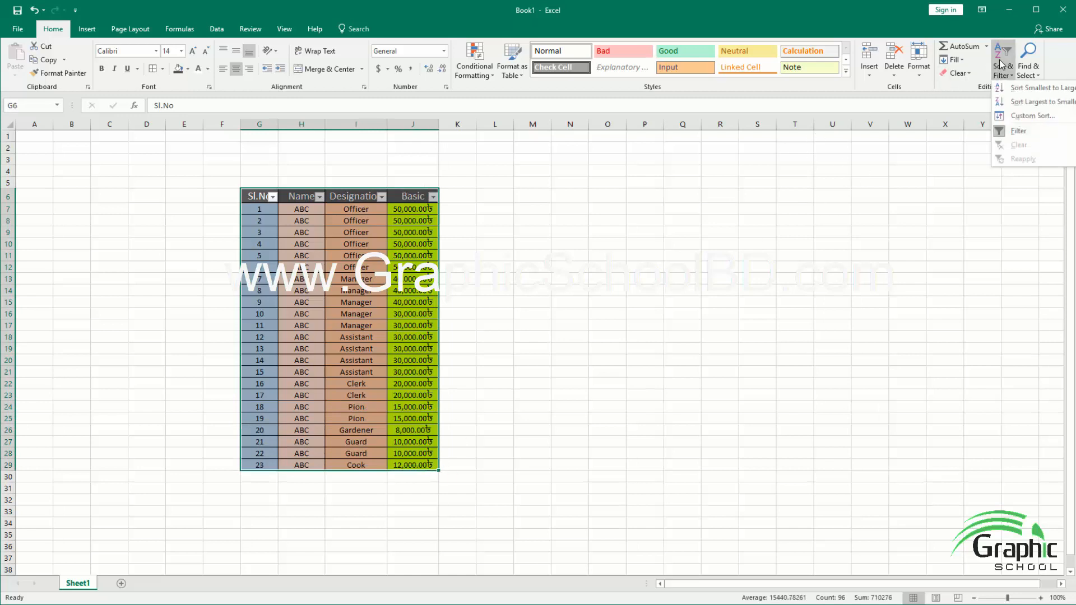
pyautogui.click(1015, 133)
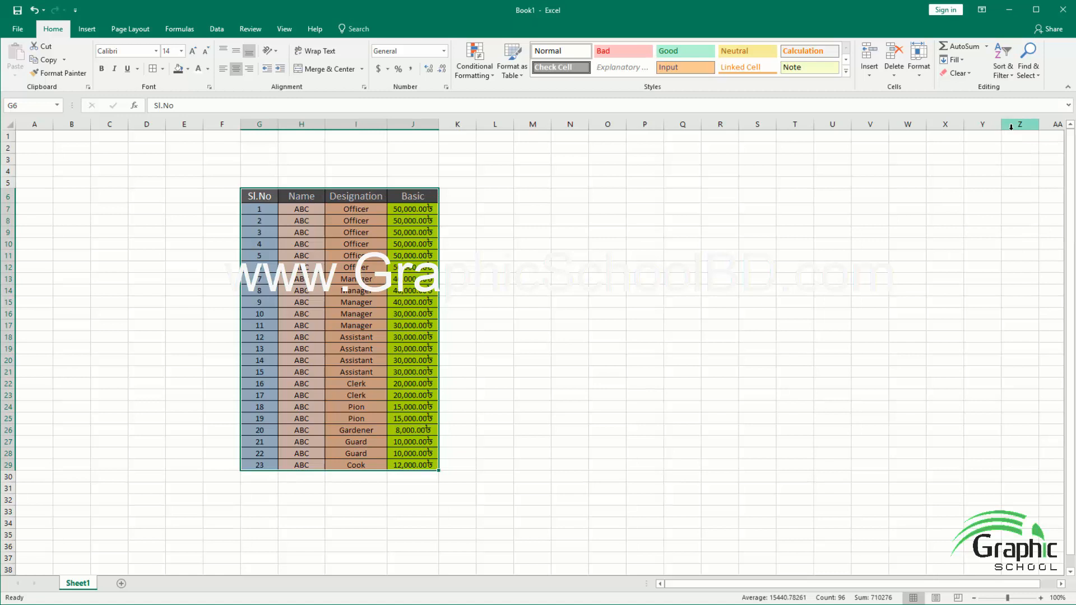
pyautogui.click(516, 185)
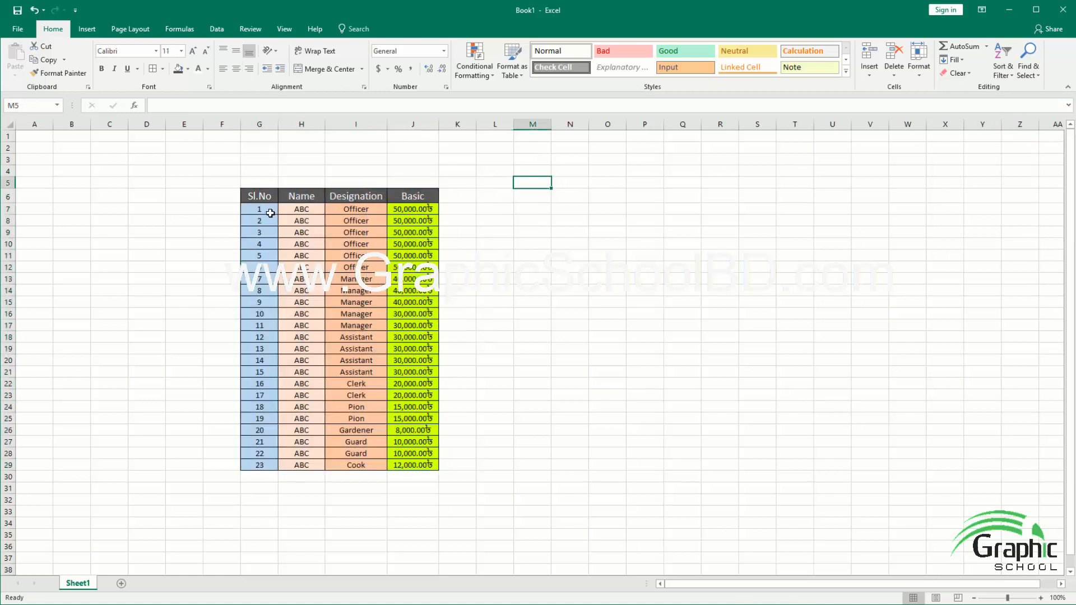